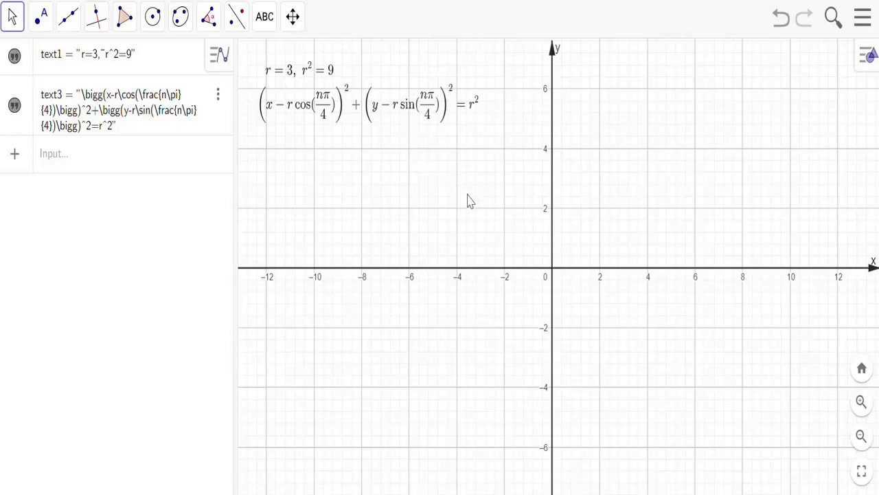
Step: Begin a new circle equation with the squared x term (x − 3cos(0·pi/4))^2
left_click(140, 165)
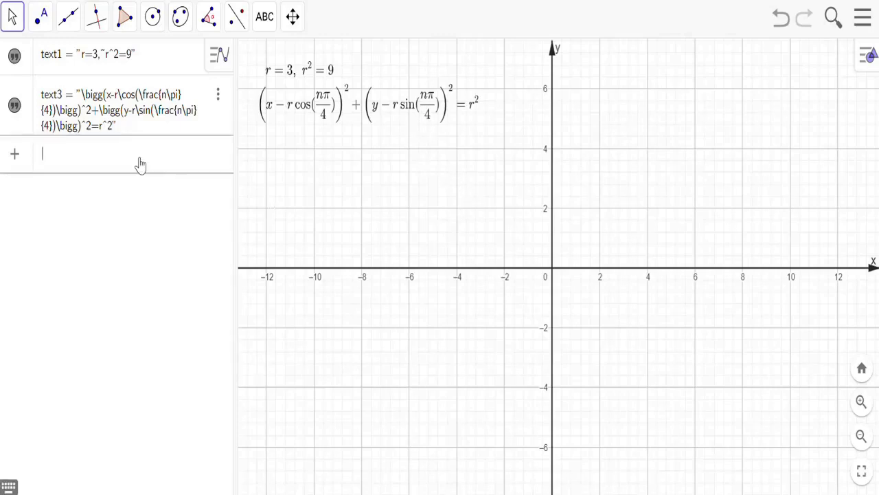
type("(")
type("x-")
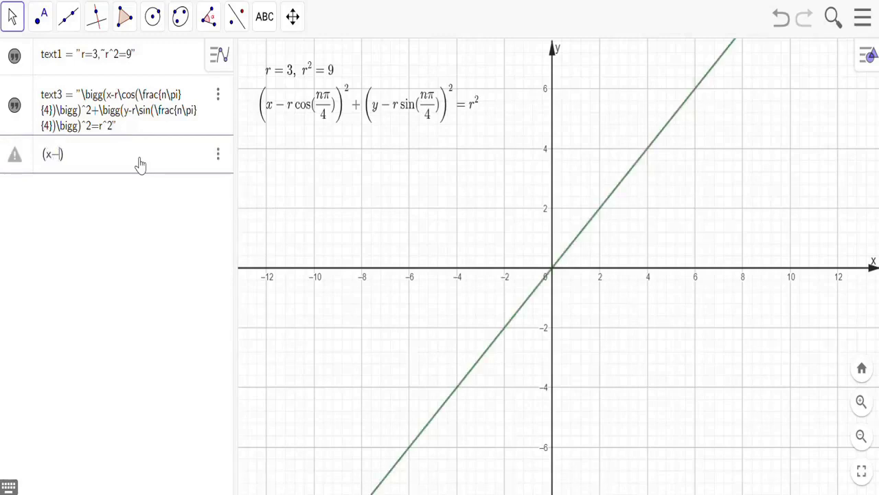
type("3")
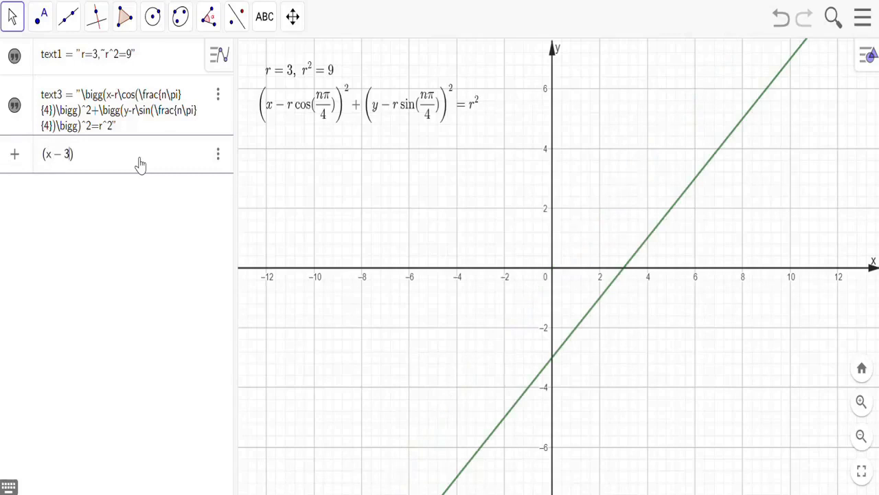
type("cos")
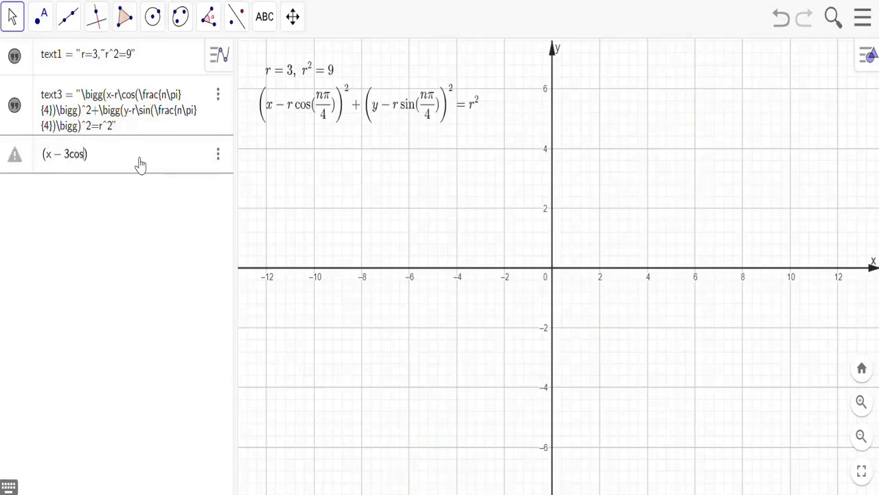
type("(0")
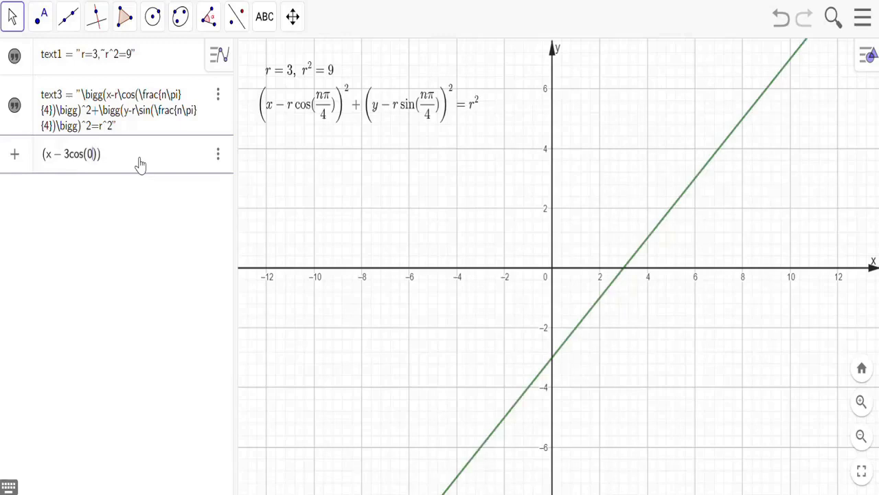
type("*pi")
type("/4")
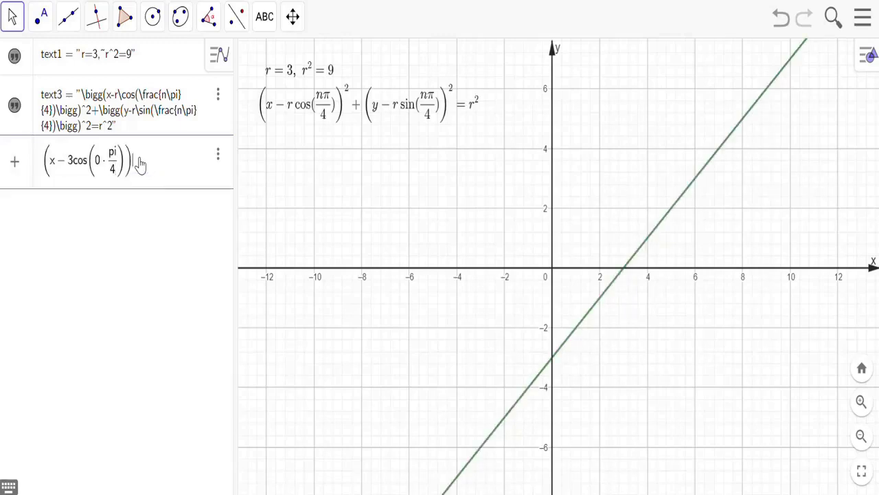
type("^2")
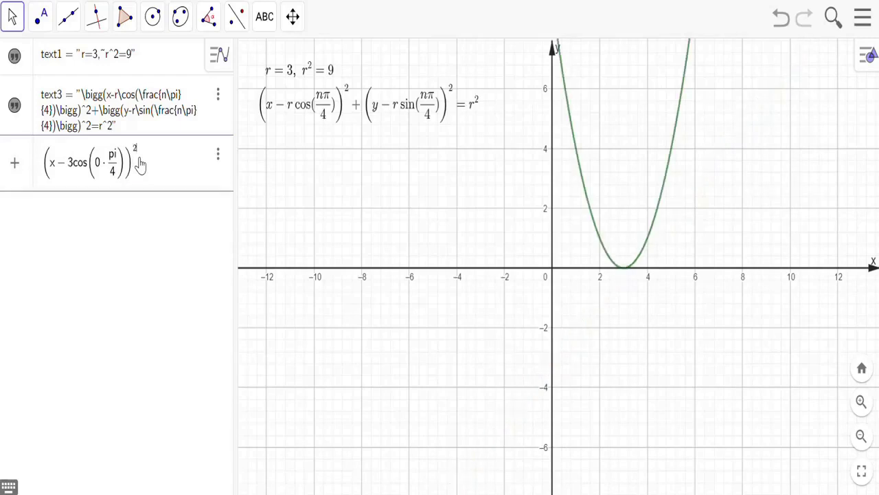
key("Right")
Step: Complete the first circle equation with + (y − 3sin(0·pi/4))^2 = 9 and plot it
type("+y")
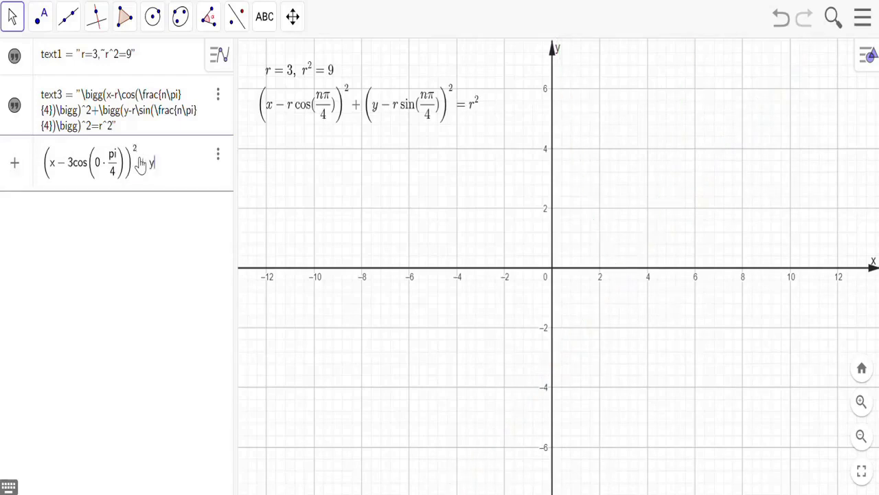
key("BackSpace")
type("(")
type("y-")
type("3sin")
type("(0")
type("*pi/")
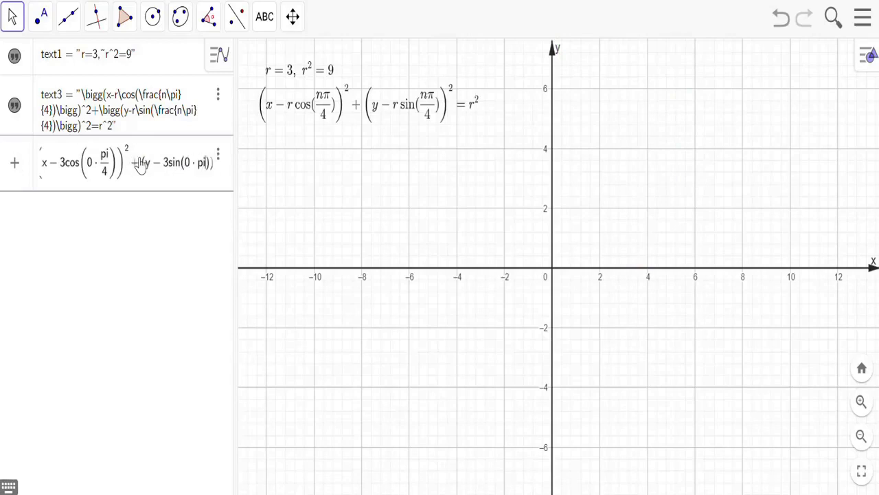
type("4")
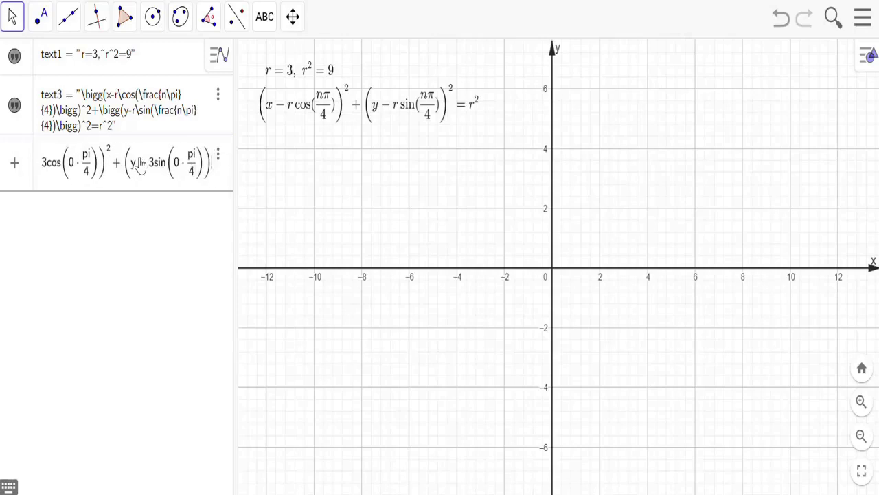
type("^2")
key("Right")
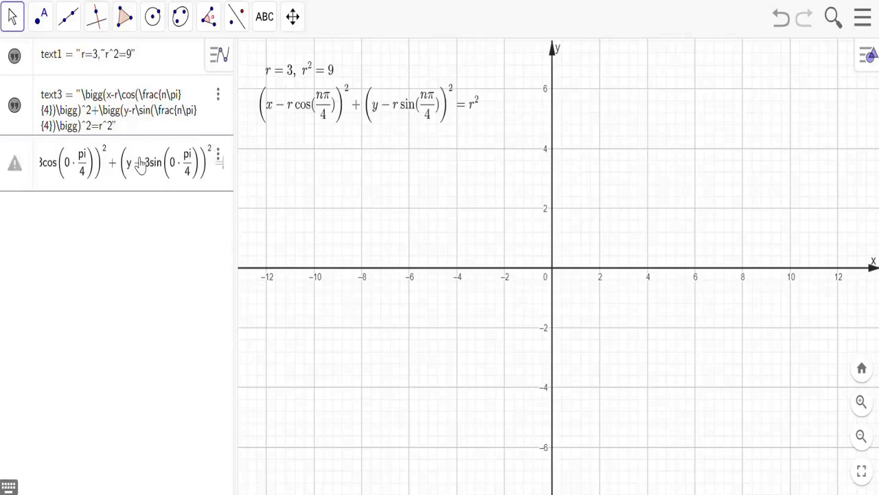
type("=9")
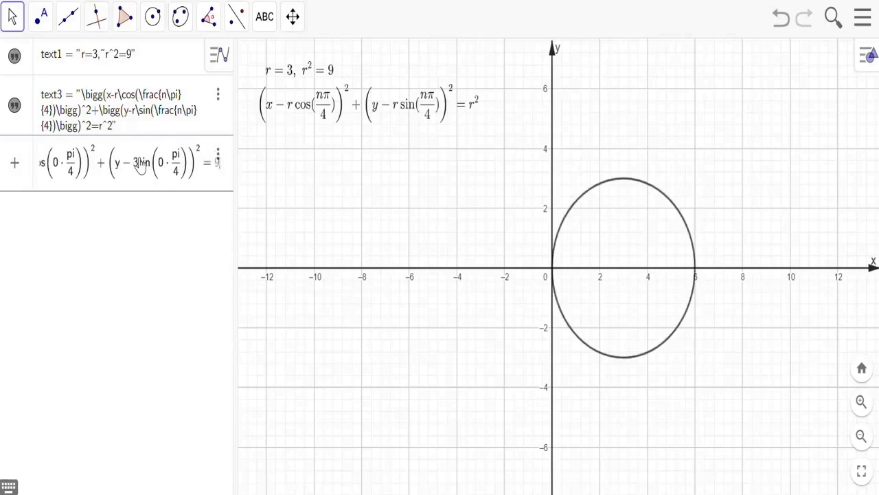
key("Return")
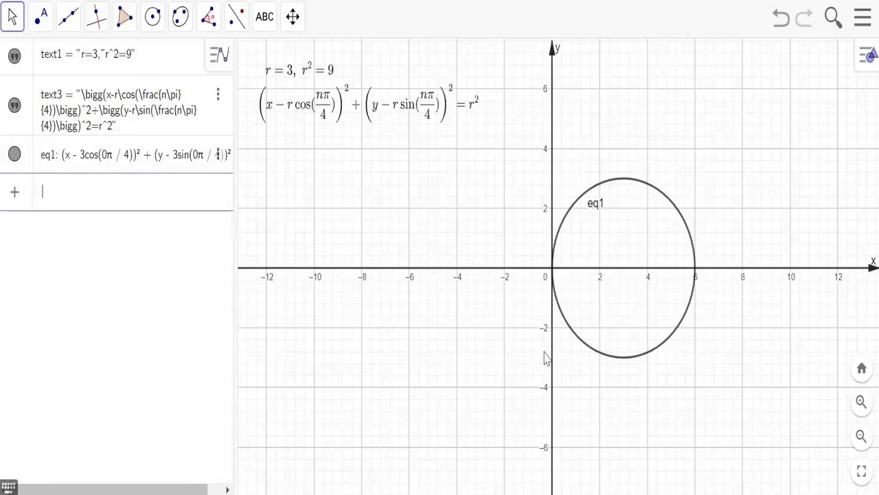
Step: Begin a second circle equation with the squared x term (x − 3cos(1·pi/4))^2
left_click(640, 287)
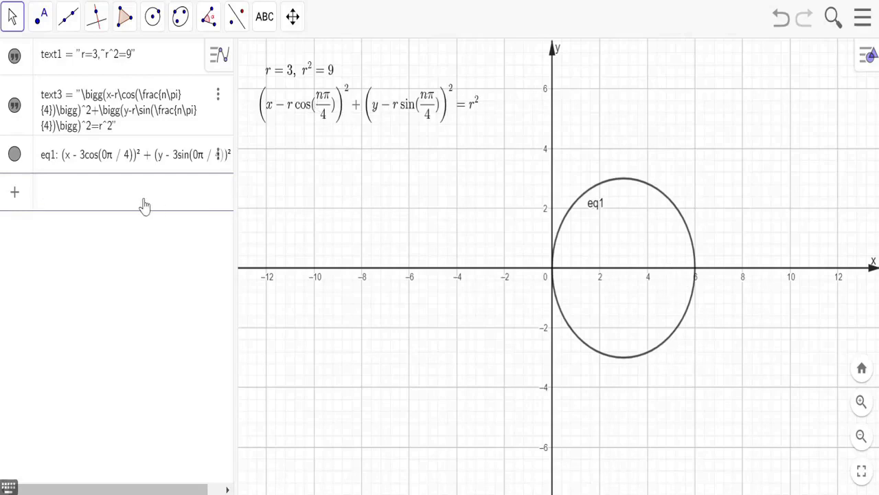
type("(")
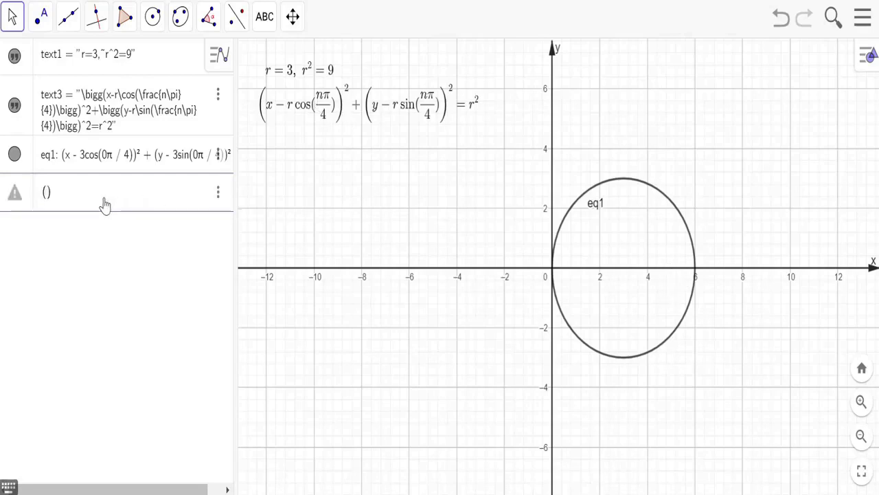
type("x - ")
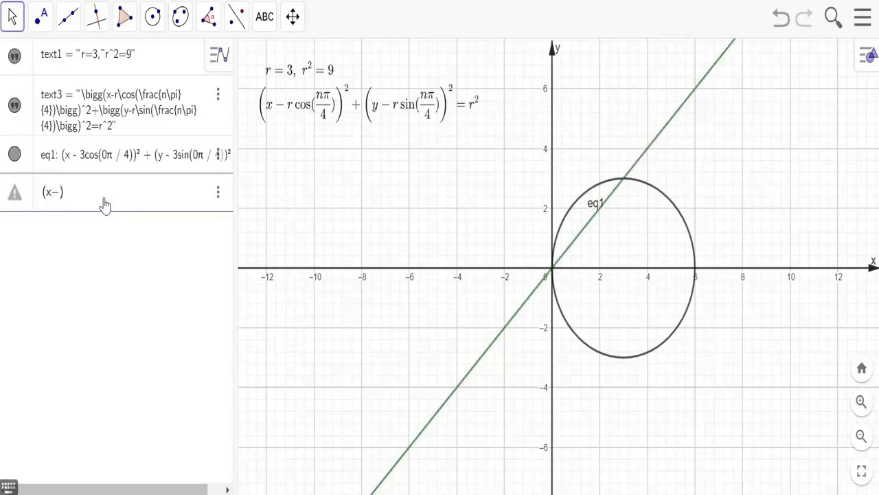
type("3co")
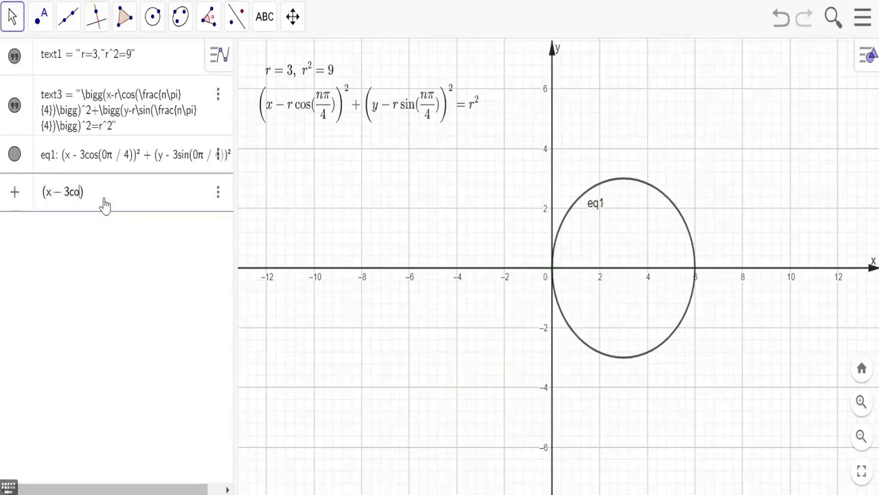
type("s(1")
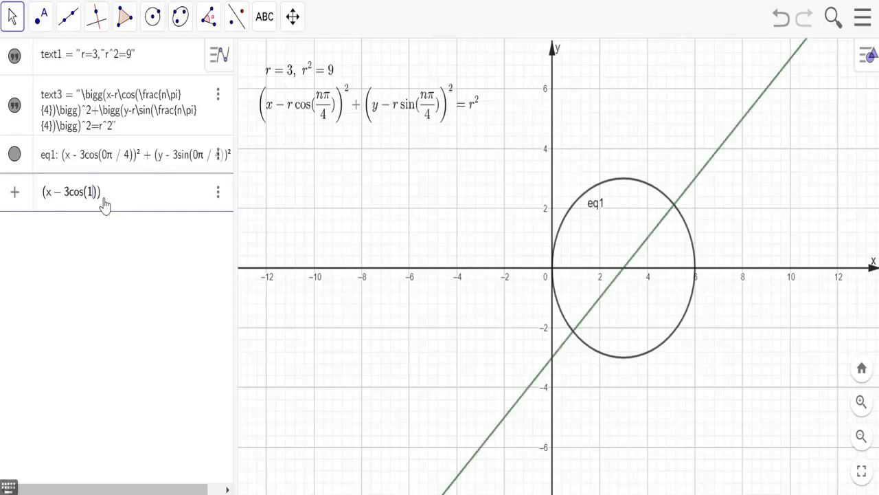
type("pi/")
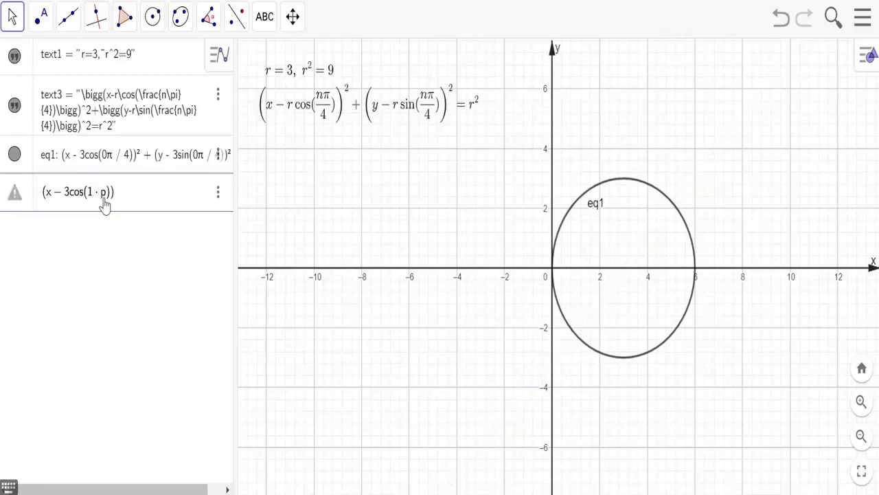
type("4")
key("Right")
key("Right")
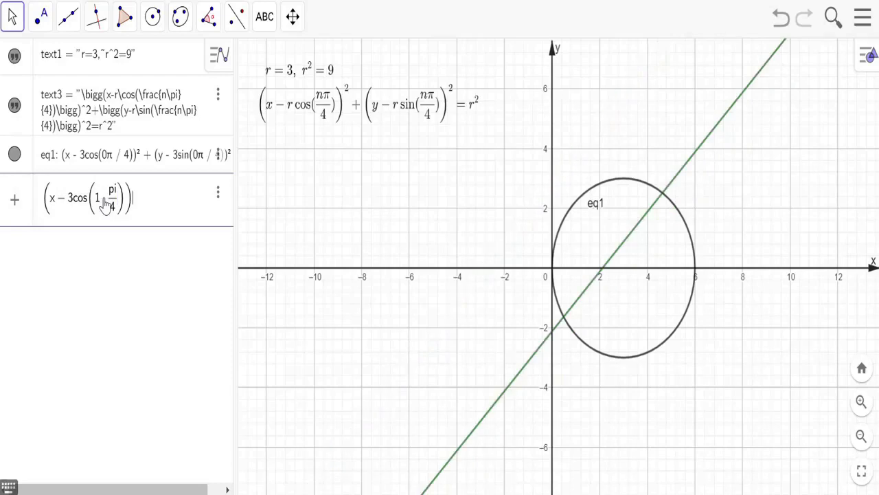
type("^2")
key("Right")
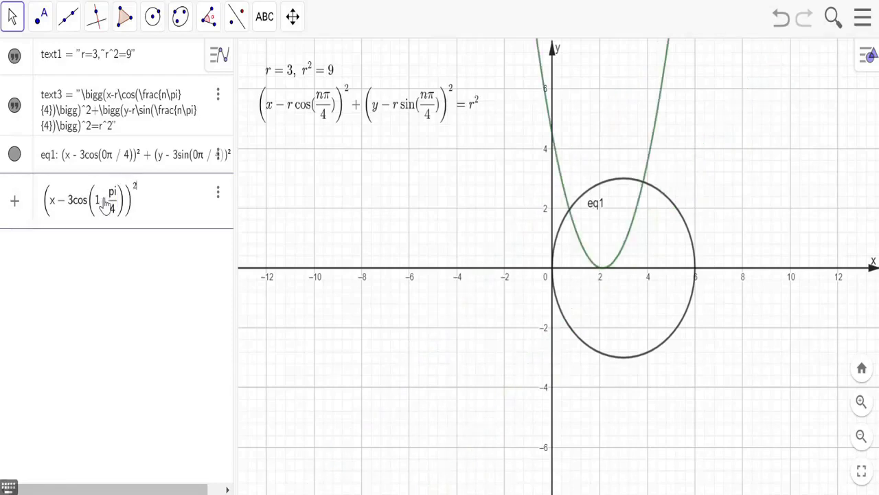
Step: Complete the second circle equation with + (y − 3sin(1·pi/4))^2 = 9 and plot it
type("+(y-")
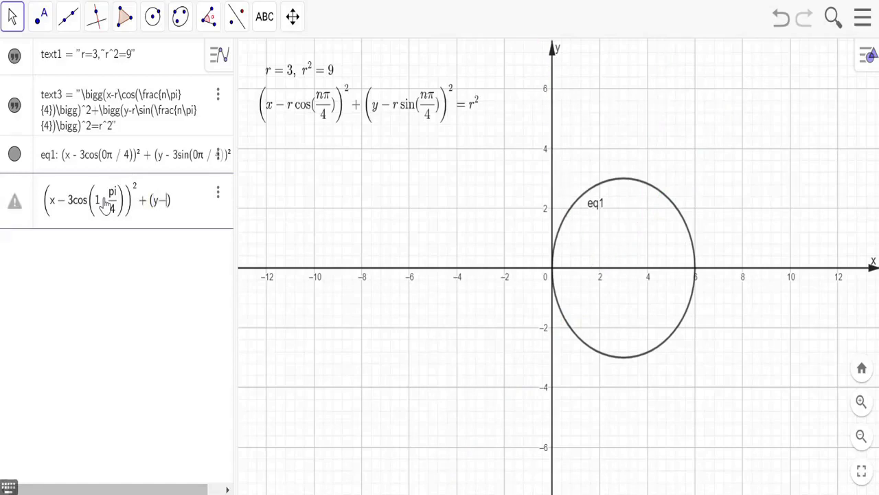
type("3sin(1")
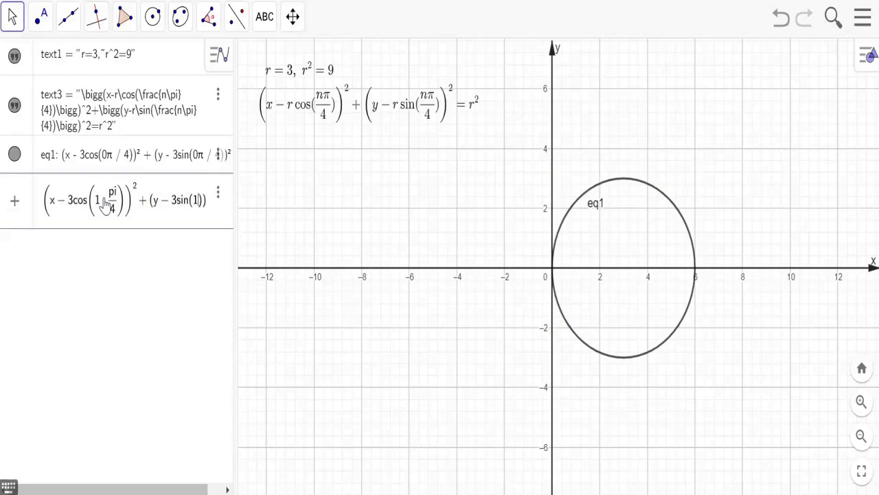
type("*")
type("pi")
type("/4")
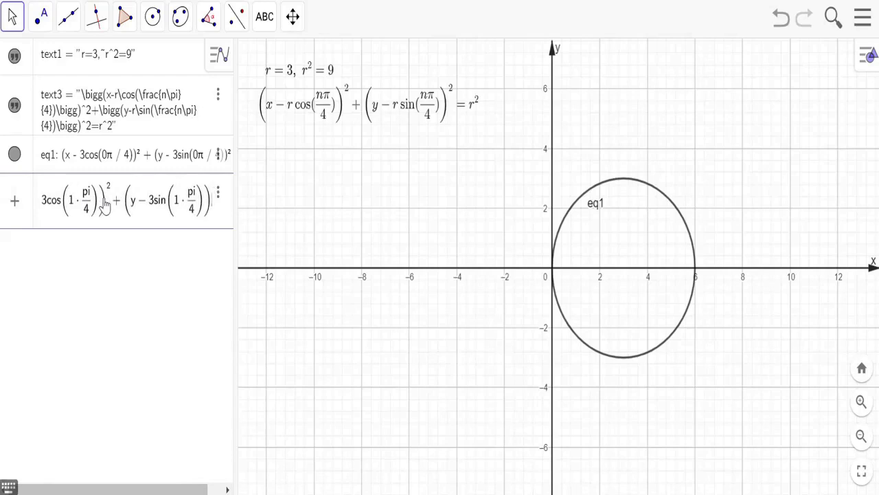
type("^2")
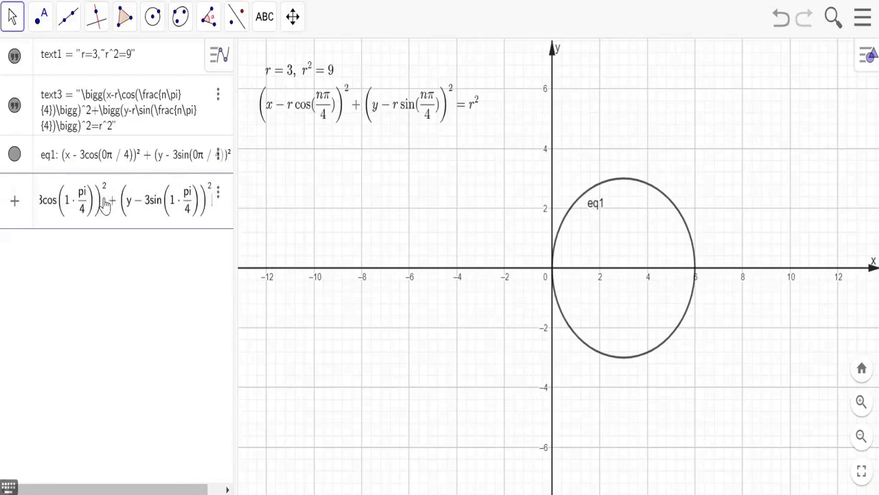
type("=3^2")
key("Return")
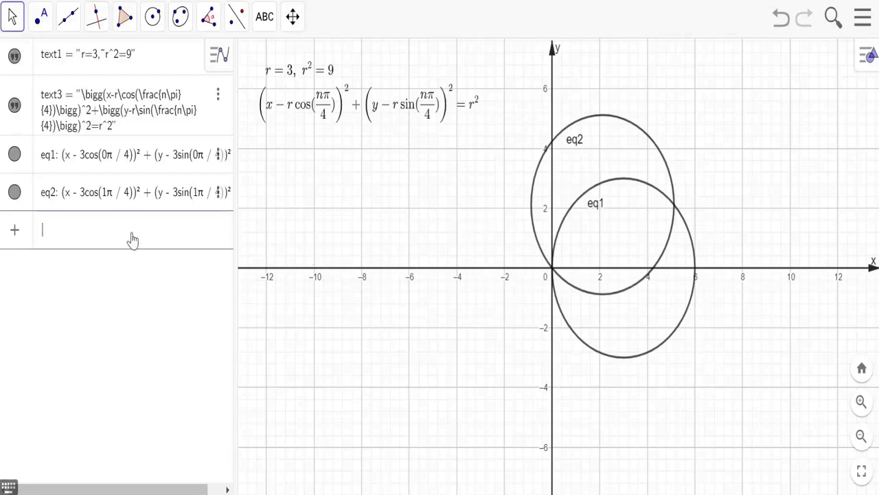
Step: Add a third circle from a copy of the second equation, using 2π/4 as the angle in both cosine and sine
type("(x")
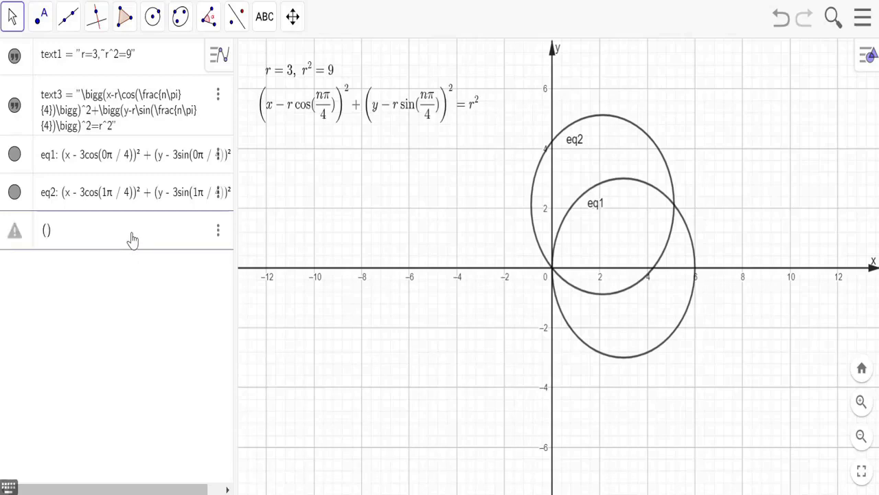
type("(x - 3cos(1π / 4))² + (y - 3sin(1π / 4))²")
left_click(102, 239)
key("BackSpace")
type("2")
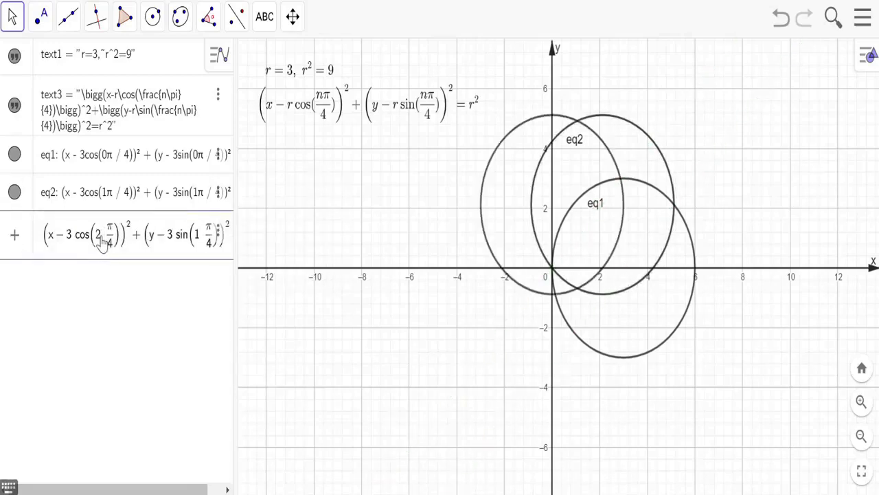
key("Return")
Step: Duplicate the third circle's equation and set the angle to 3π/4 in both cosine and sine
left_click(218, 230)
left_click(240, 258)
double_click(97, 269)
type("3")
double_click(197, 270)
type("3")
key("Return")
Step: Duplicate the fourth circle's equation and set the angle to 4π/4 in both cosine and sine
left_click(218, 268)
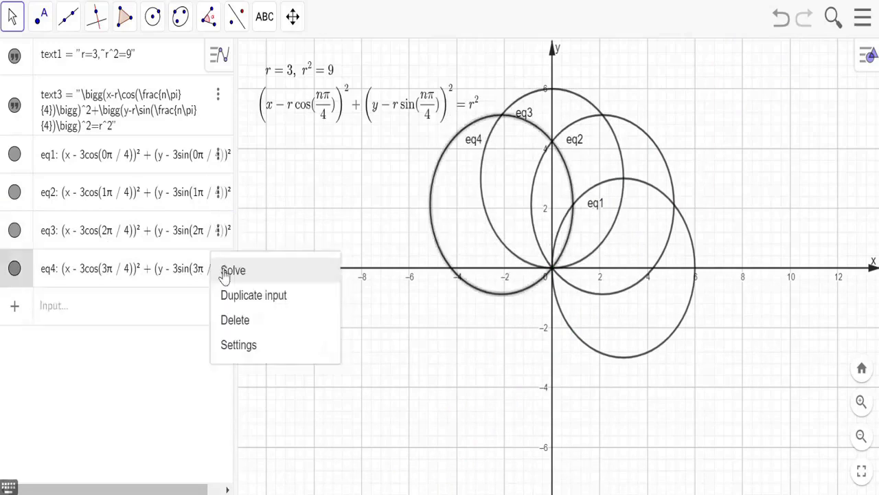
double_click(199, 313)
type("4")
key("Return")
Step: Add a sixth circle from a copy of the fifth equation, with 5π/4 in both cosine and sine
double_click(105, 350)
type("5")
double_click(200, 350)
type("5")
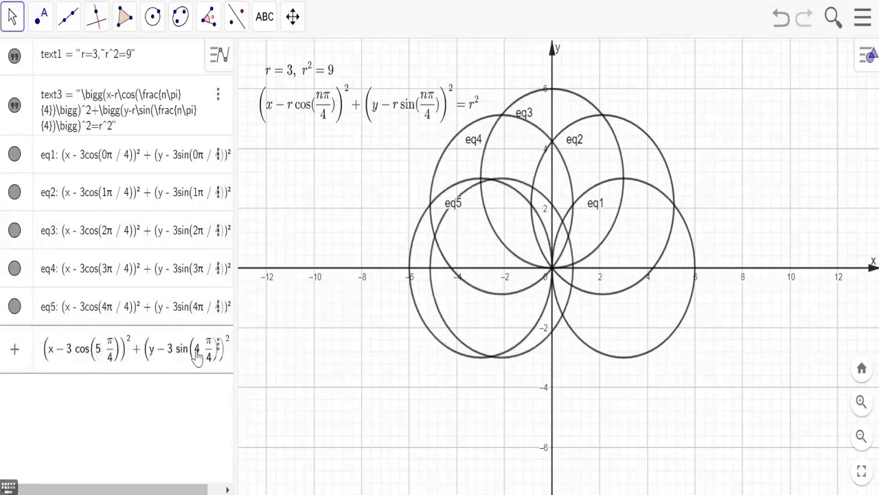
key("Return")
Step: Add a seventh circle from a copy of the sixth equation, with 6π/4 in both cosine and sine
key("Up")
double_click(101, 389)
type("6")
double_click(201, 388)
type("6")
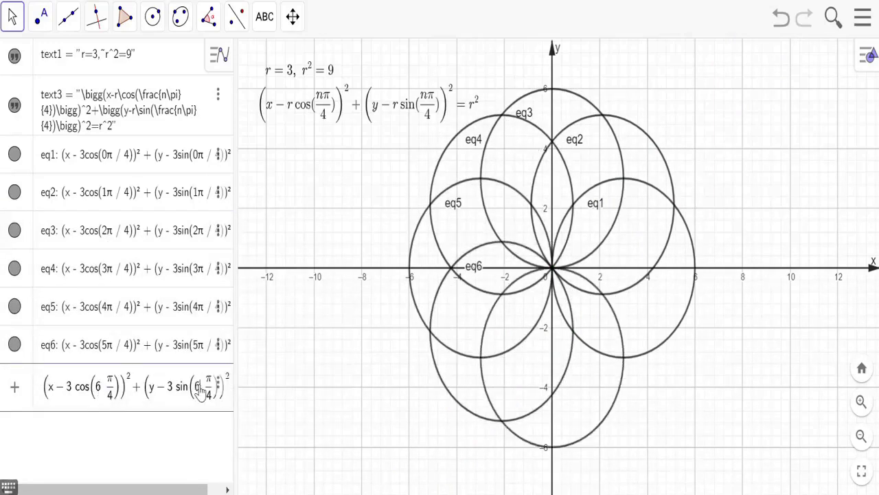
key("Return")
Step: Add an eighth circle from a copy of the seventh equation, with 7π/4 in both cosine and sine
key("Up")
double_click(101, 425)
type("7")
double_click(200, 424)
type("7")
key("Return")
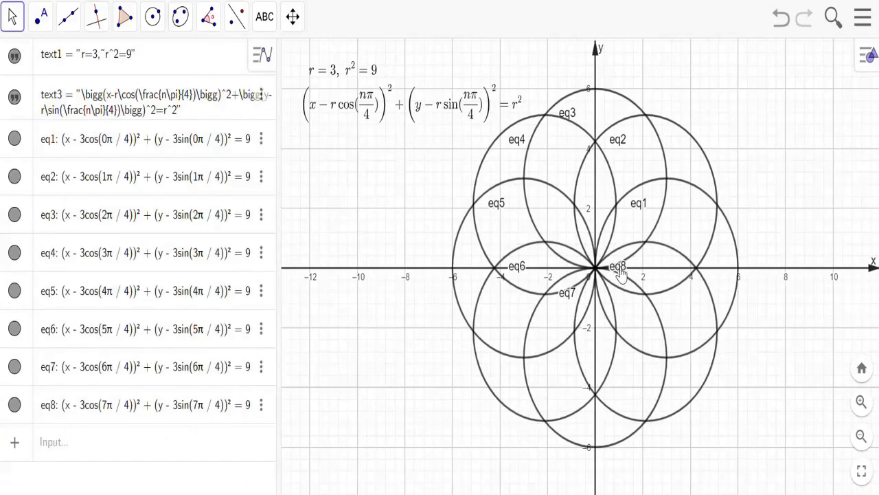
Step: Move the eighth circle's label away from the origin to just past x = 2 near the x-axis
left_click_drag(619, 274, 652, 278)
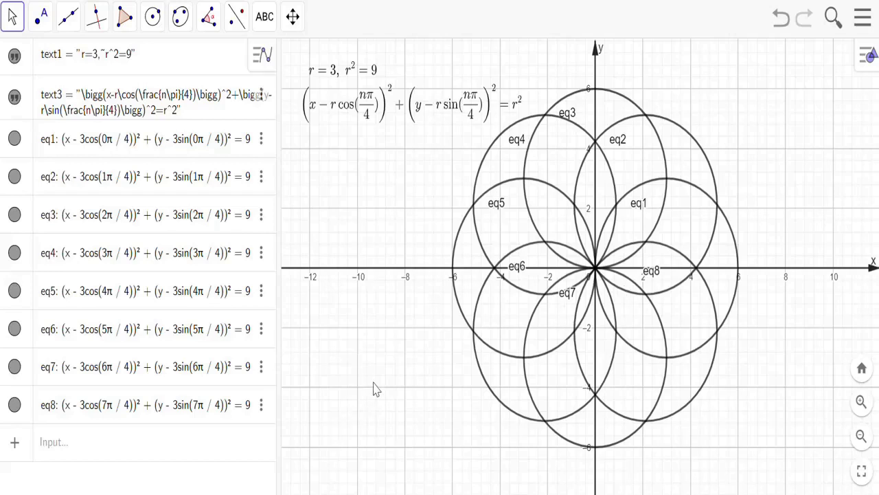
left_click(630, 255)
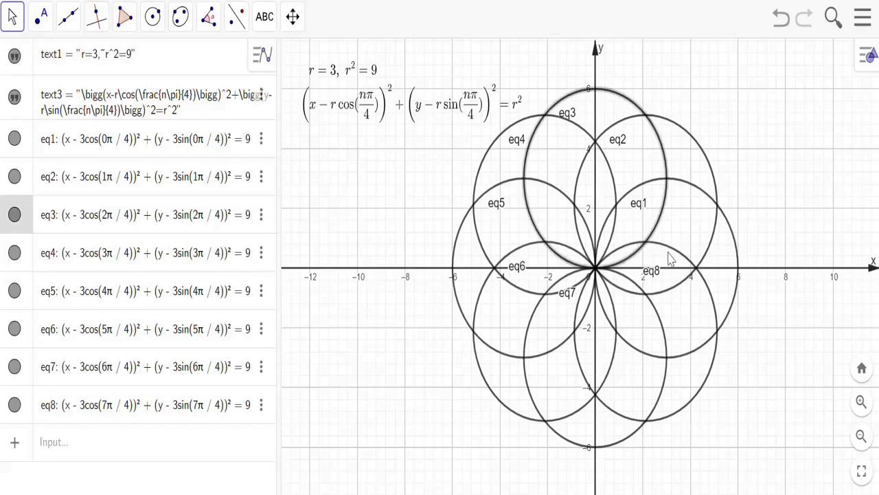
Step: Start an inequality with the LeftSide command for the region inside the eighth circle: LeftSide(eq8) ≤ 9
left_click(165, 450)
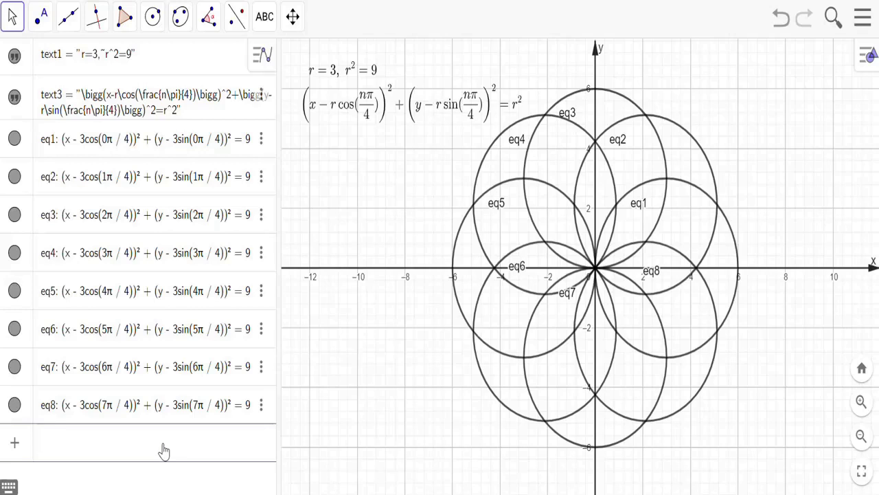
type("left")
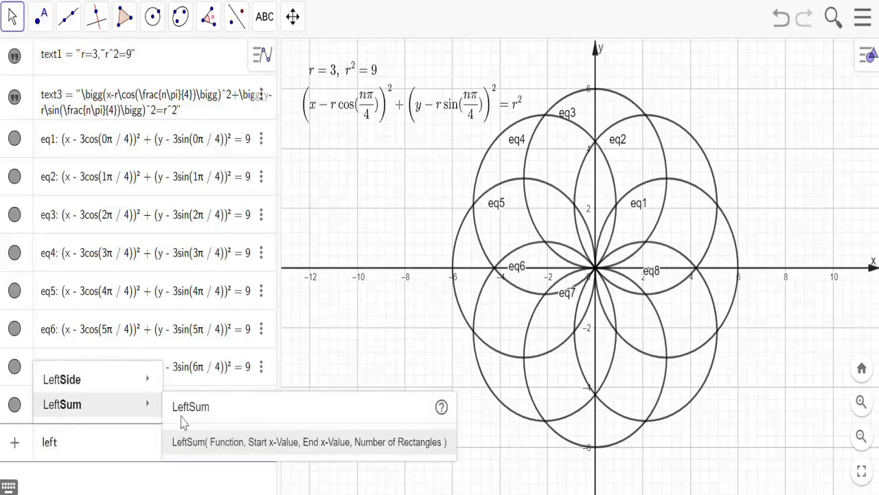
mouse_move(146, 375)
left_click(178, 417)
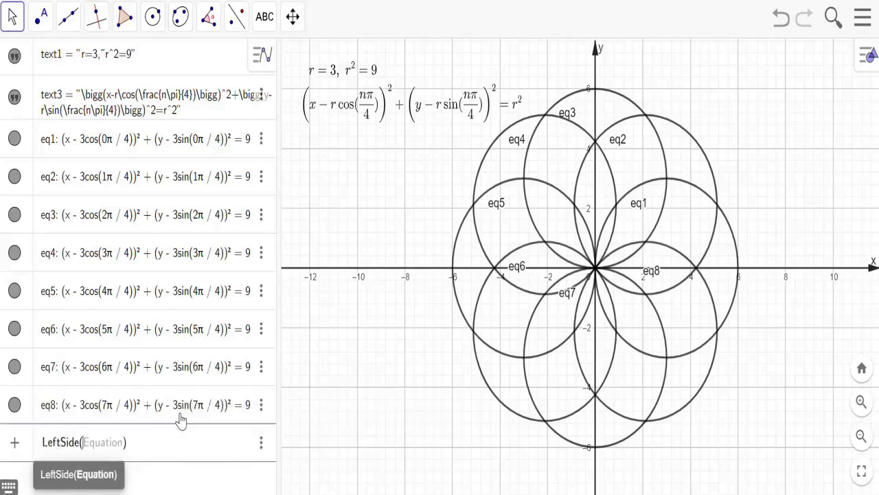
type("eq")
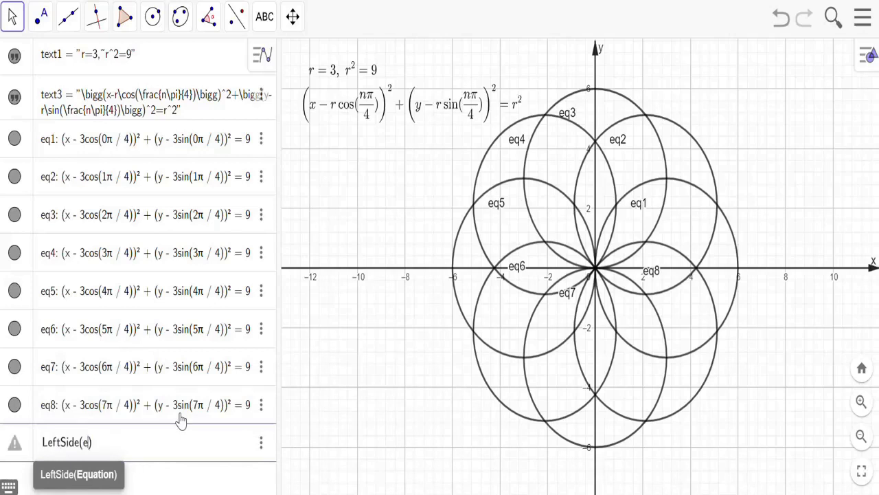
type("8")
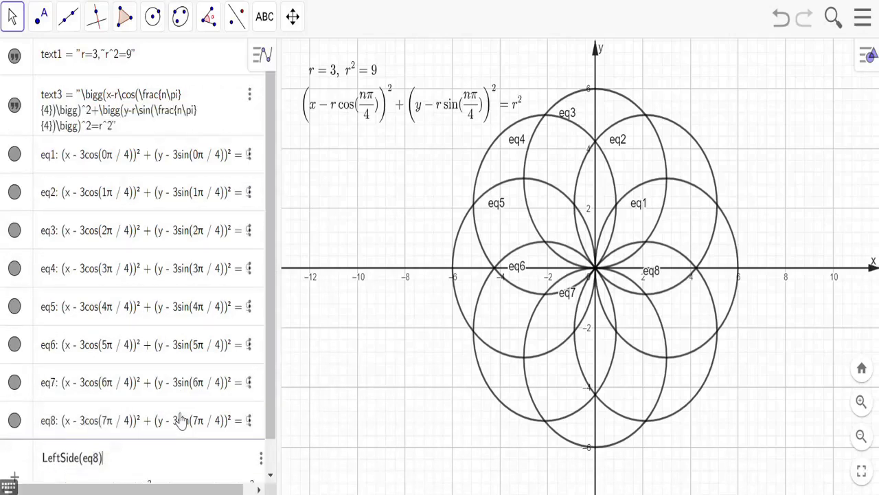
type(" <=9")
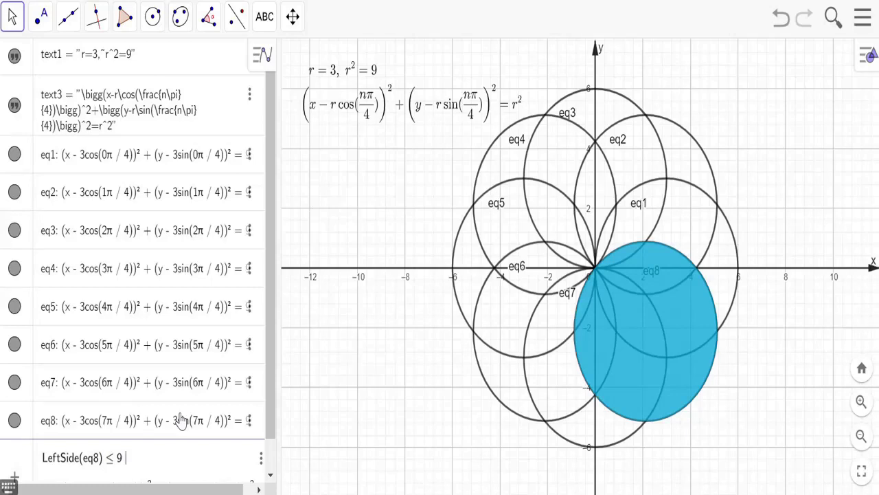
Step: Extend the inequality with a logical AND and LeftSide(eq3) ≤ 9 to shade the overlap of the eighth and third circles
type("&&")
type(" Left")
type("side")
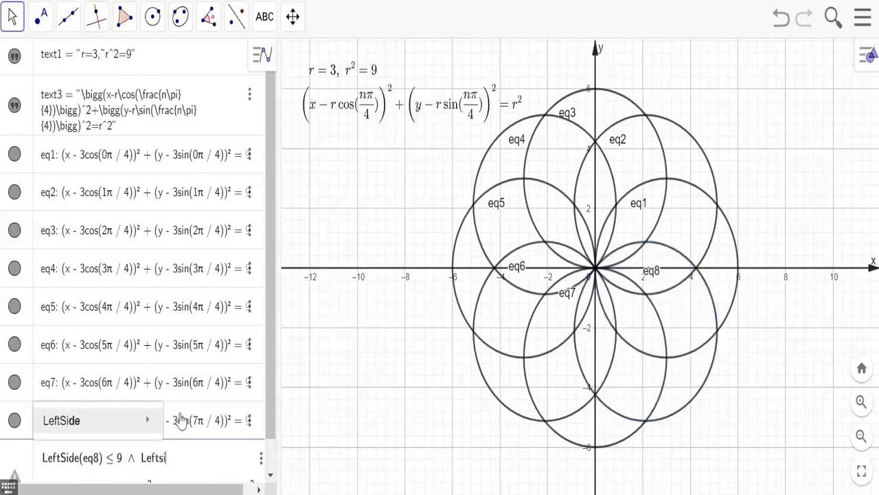
mouse_move(145, 430)
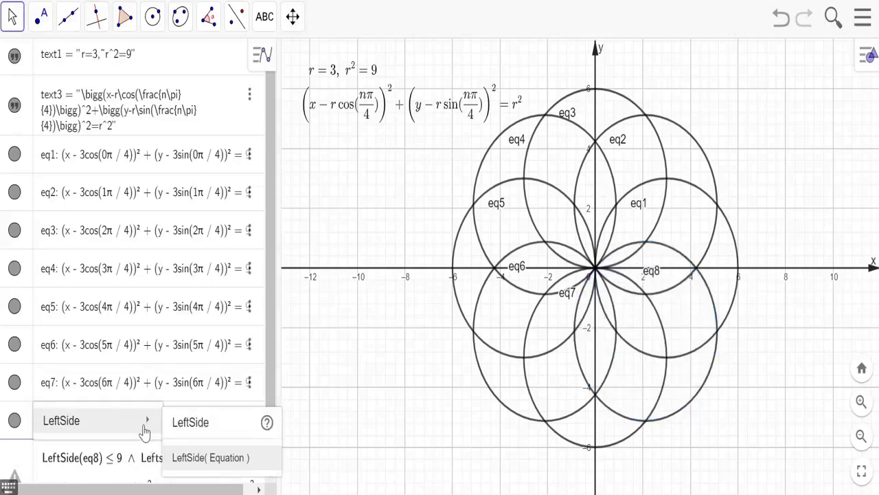
left_click(185, 459)
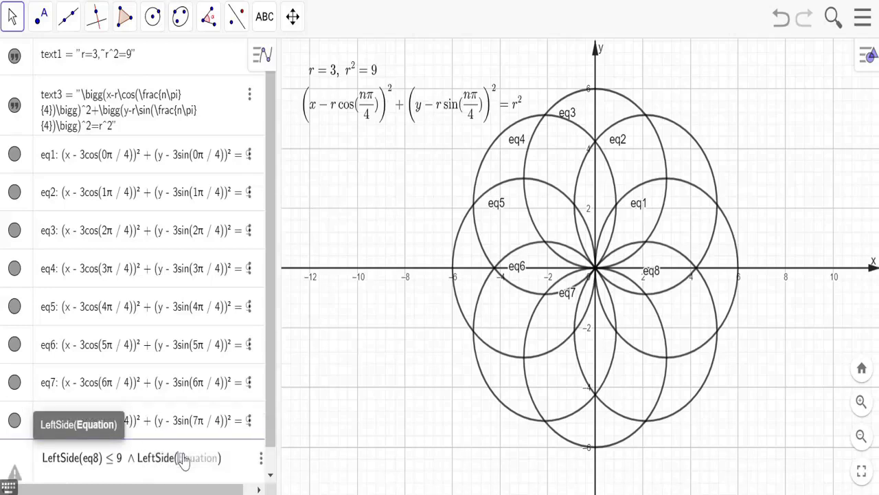
type("eq3")
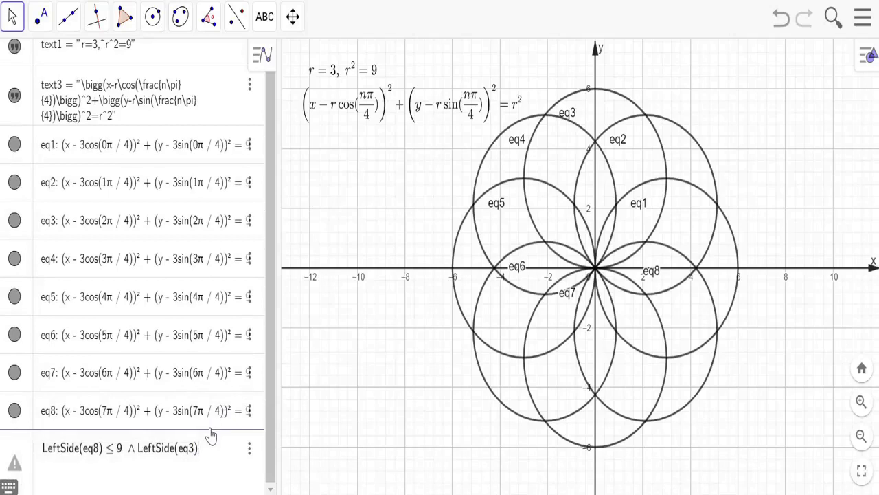
type("<=9")
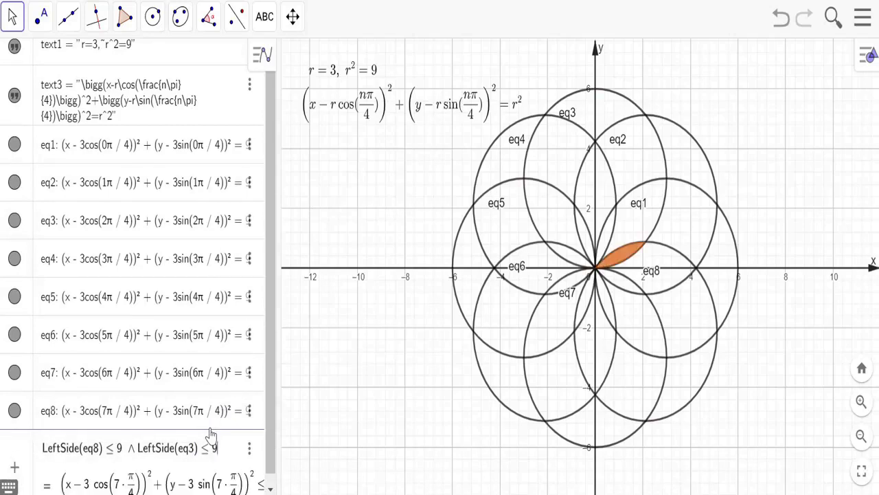
key("Return")
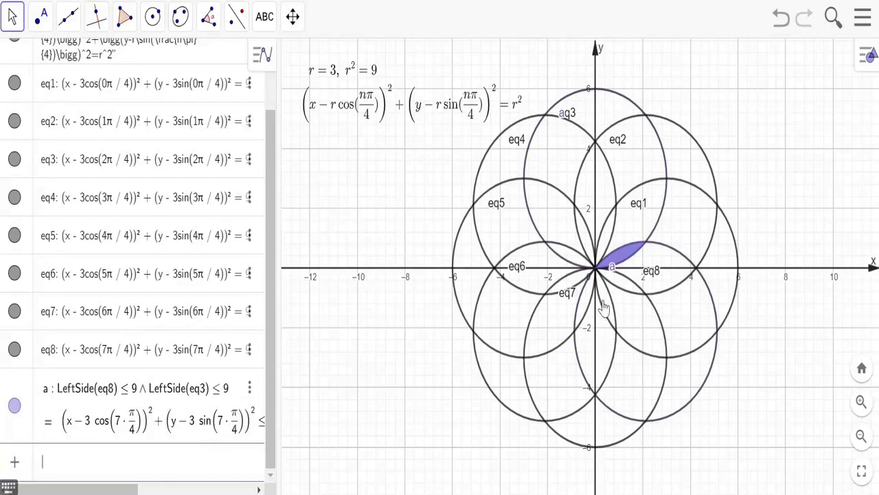
Step: Shade a second petal from a duplicate of the first inequality, using eq4 and eq1 in the two LeftSide terms
left_click(614, 241)
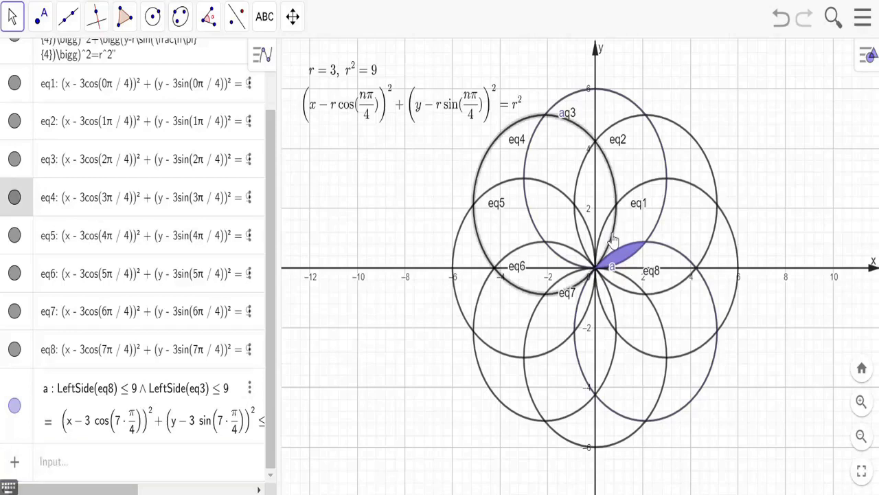
left_click(633, 200)
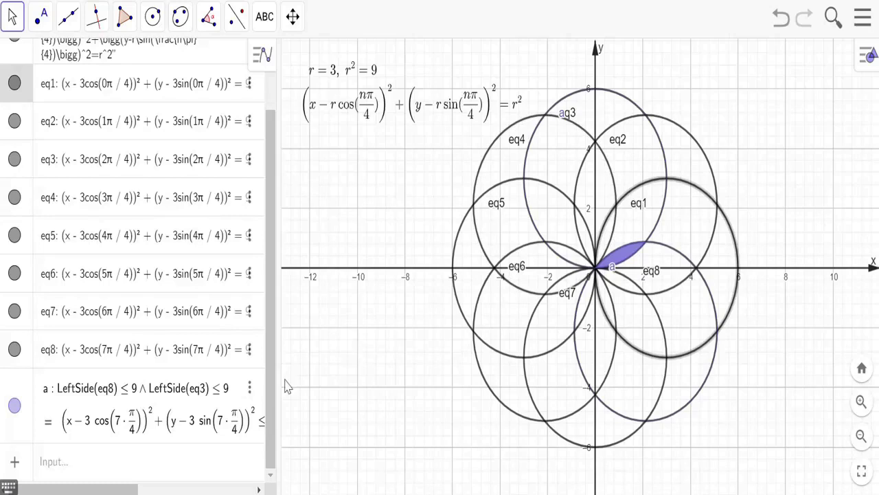
left_click(249, 390)
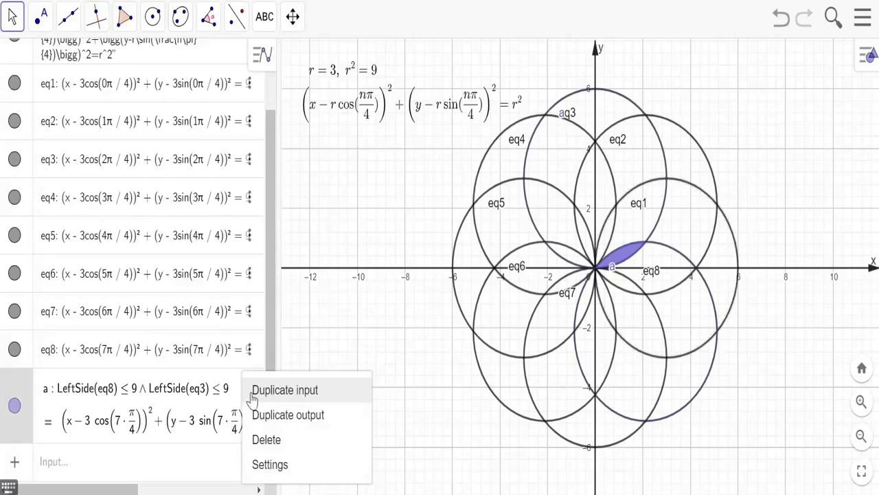
left_click(262, 398)
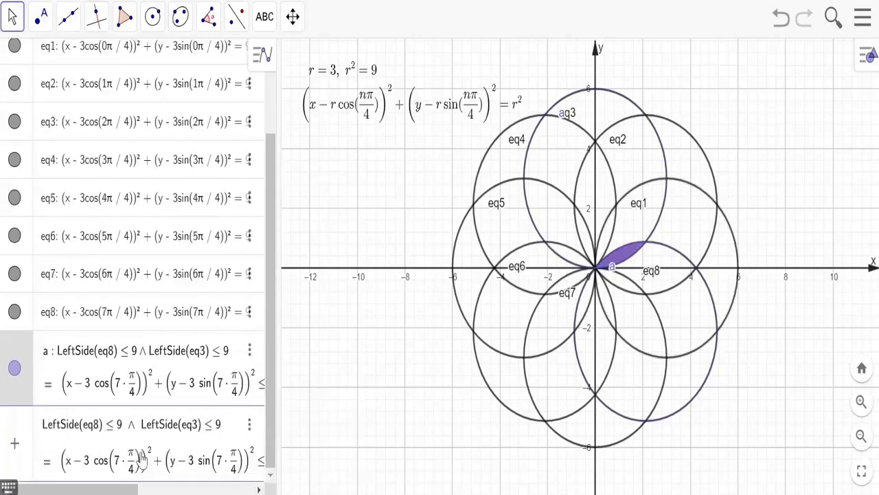
left_click(101, 432)
key("BackSpace")
type("4")
left_click(198, 432)
key("BackSpace")
type("1")
key("Return")
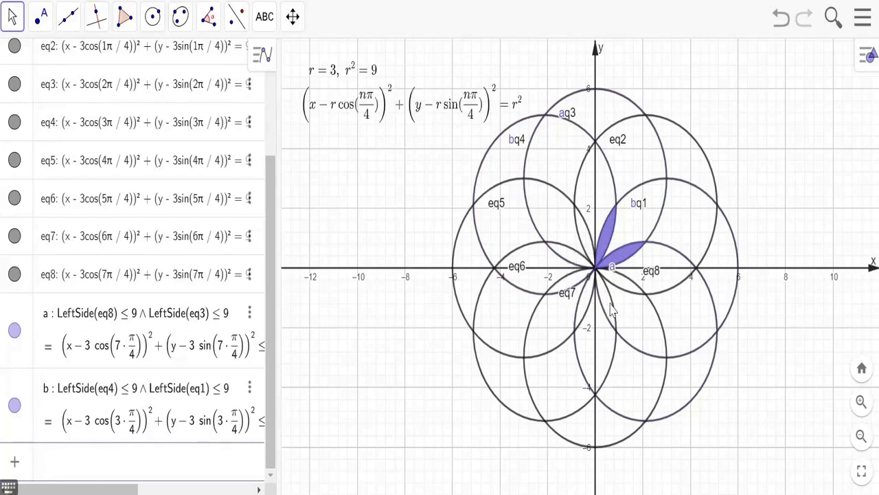
Step: Shade two more petals from duplicated inequalities, pairing eq5 with eq2 and eq6 with eq3, each side ≤ 9
left_click(250, 388)
left_click(269, 459)
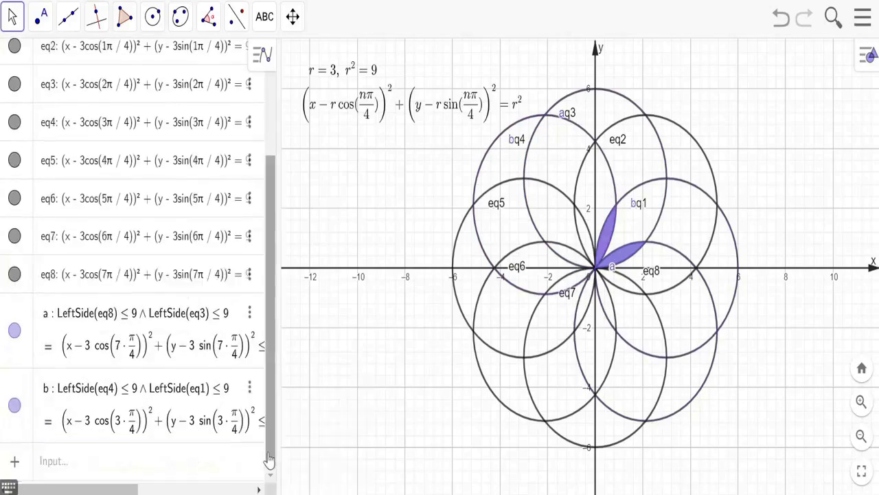
left_click(252, 388)
key("Return")
left_click(99, 429)
key("BackSpace")
type("3")
key("Return")
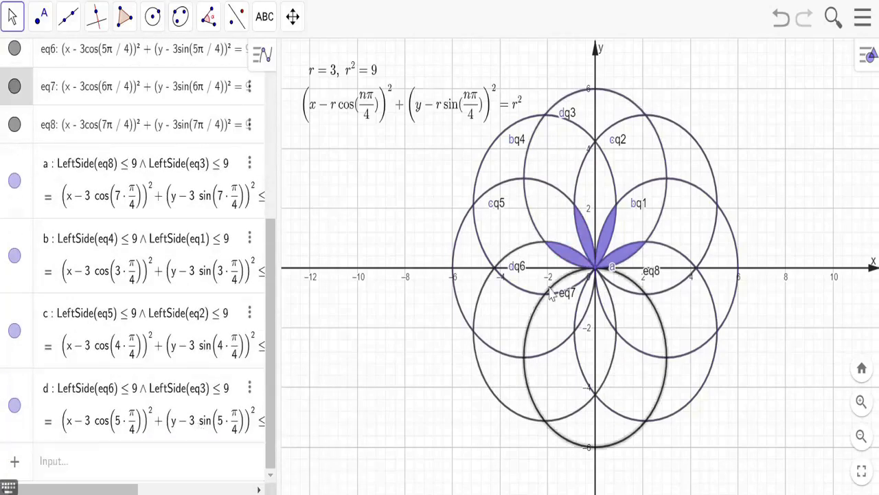
Step: Shade the fifth and sixth petals from duplicated inequalities, pairing eq7 with eq4 and eq8 with eq5
left_click(251, 377)
type("4")
key("Return")
left_click(250, 88)
key("BackSpace")
type("5")
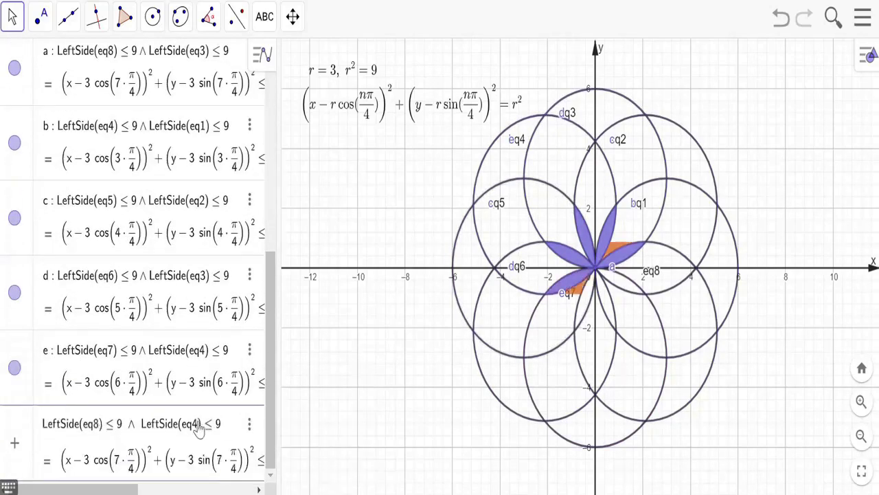
key("Return")
Step: Shade the last two petals from duplicated inequalities, pairing eq6 with eq1 and eq7 with eq2
left_click(251, 310)
key("BackSpace")
type("1")
key("Return")
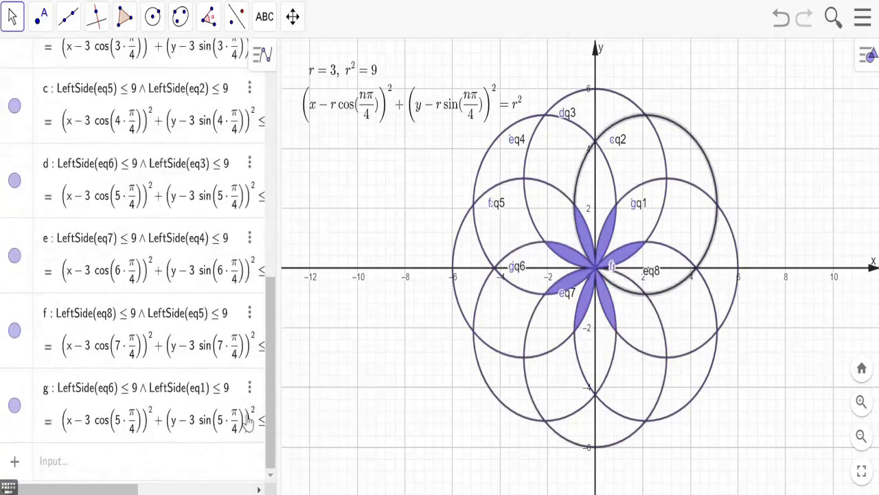
left_click(221, 479)
key("BackSpace")
type("2")
key("Return")
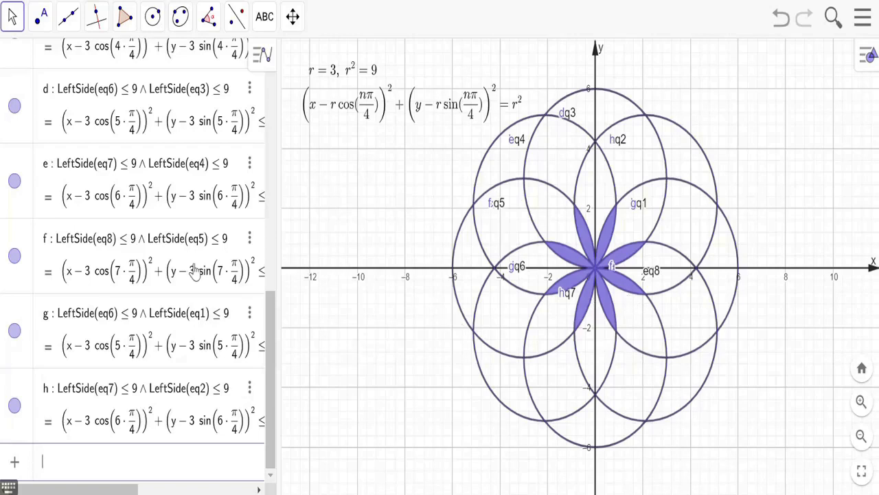
Step: Hide the labels of the circles and petal regions and open the settings of the selected petal regions
right_click(21, 358)
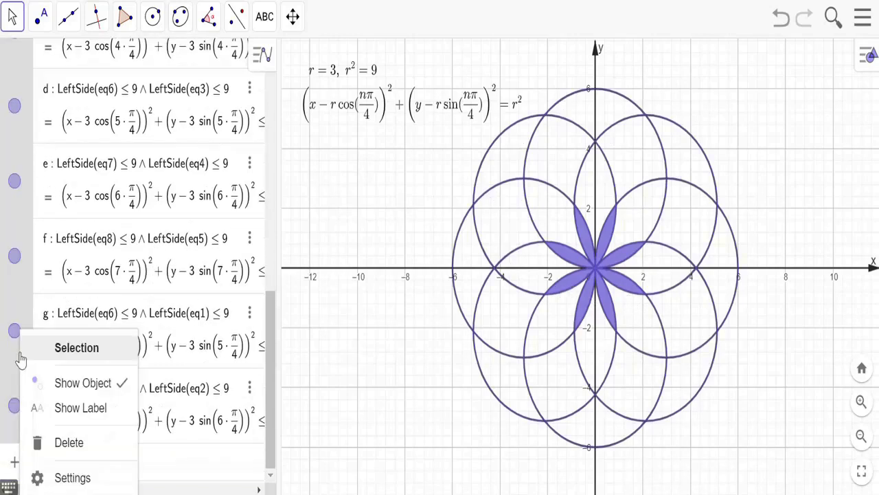
left_click(65, 479)
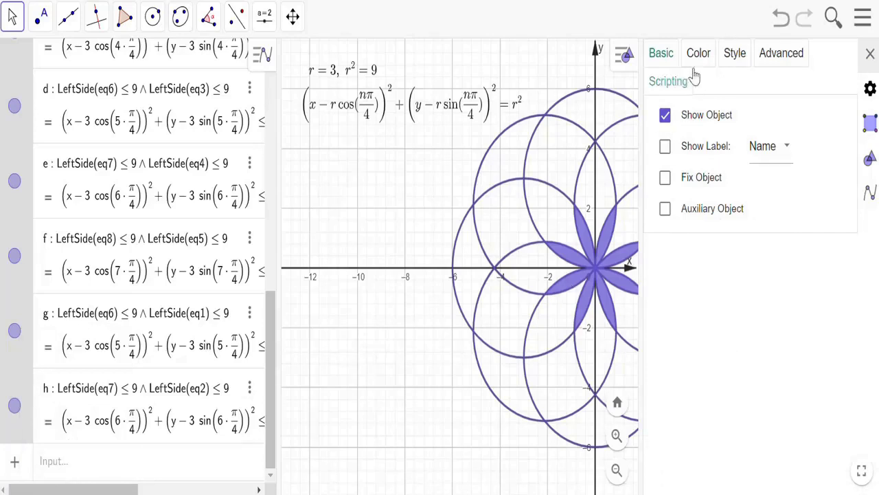